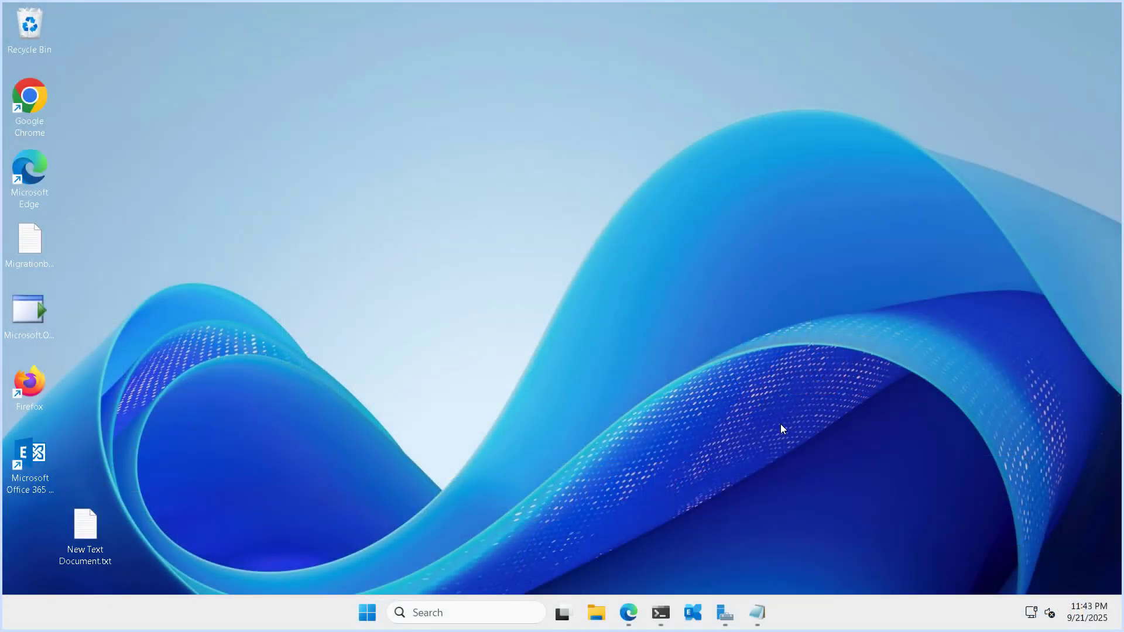
View an Office 365 remote mailbox's details in the Exchange admin center.
click(630, 625)
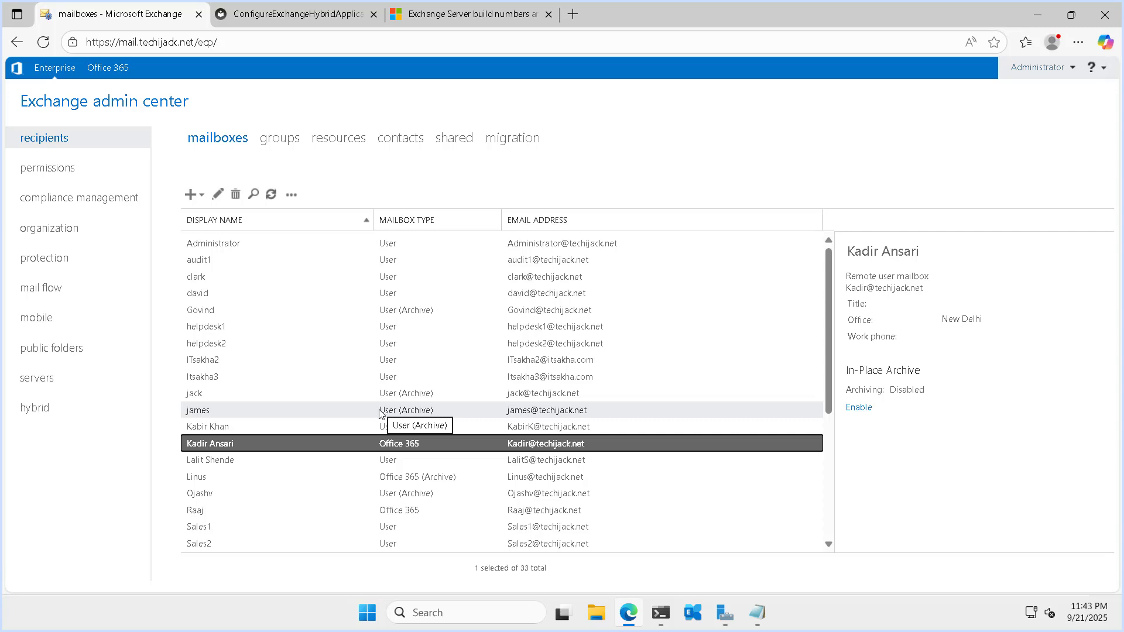
click(366, 515)
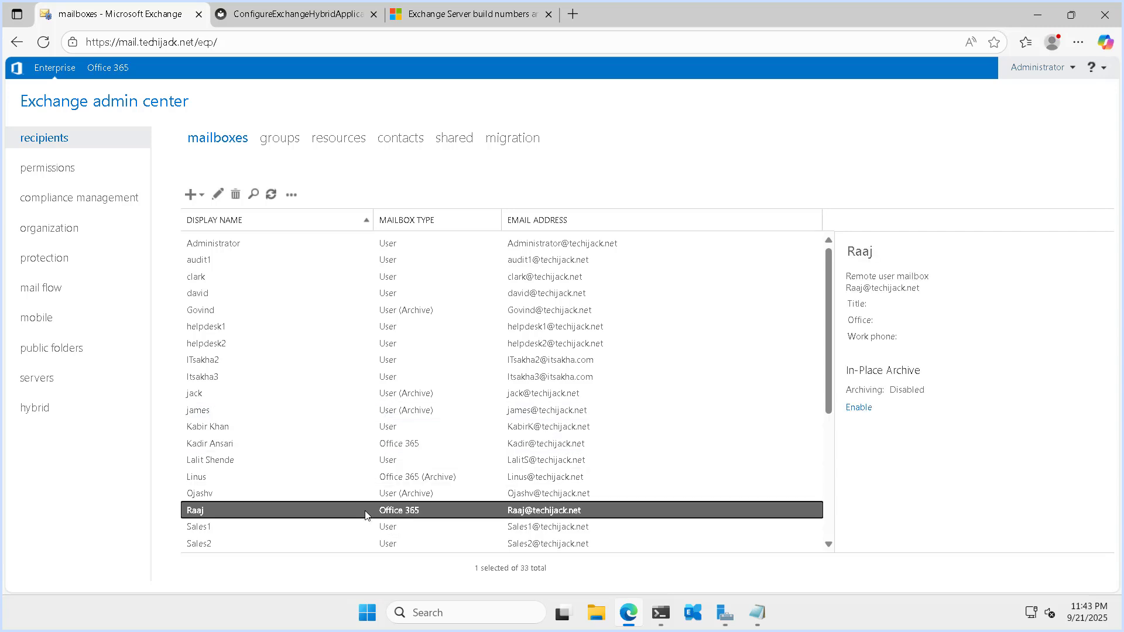
scroll(375, 370, down, 5)
scroll(410, 371, up, 3)
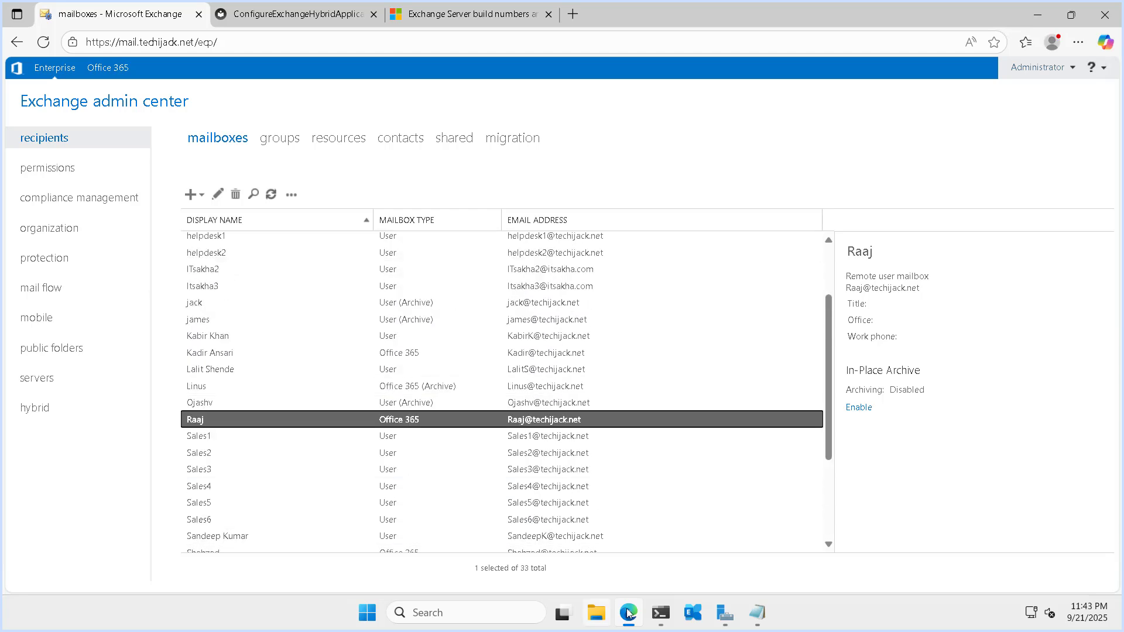
Start the Hybrid Configuration Wizard, then check the Exchange build (15.02.2562.017) in the shell.
key(super+d)
double_click(23, 462)
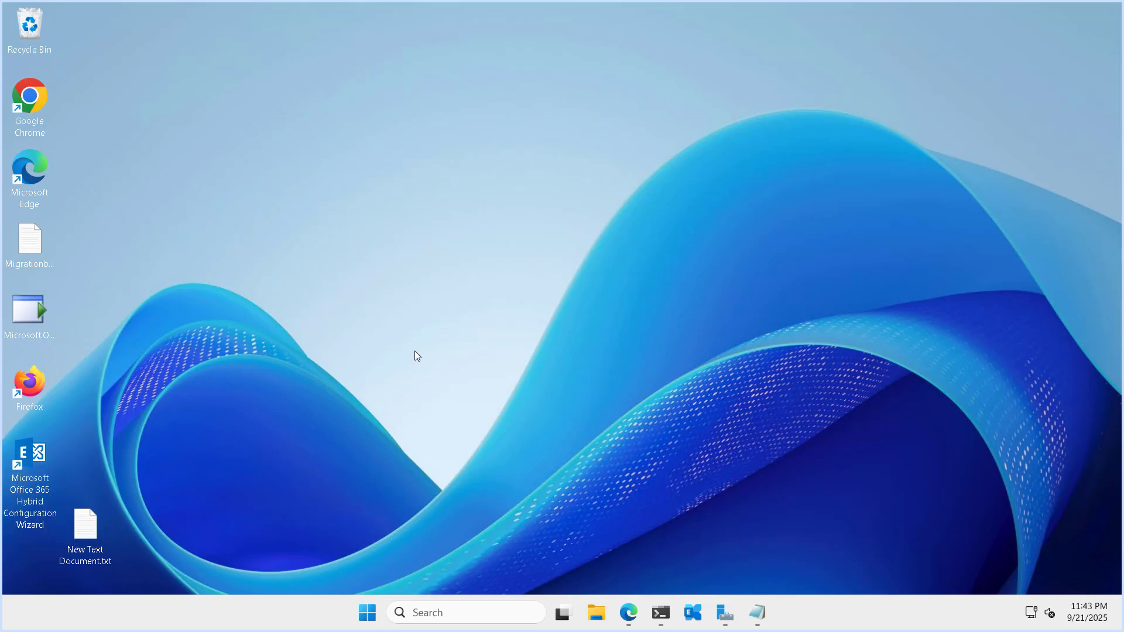
click(663, 620)
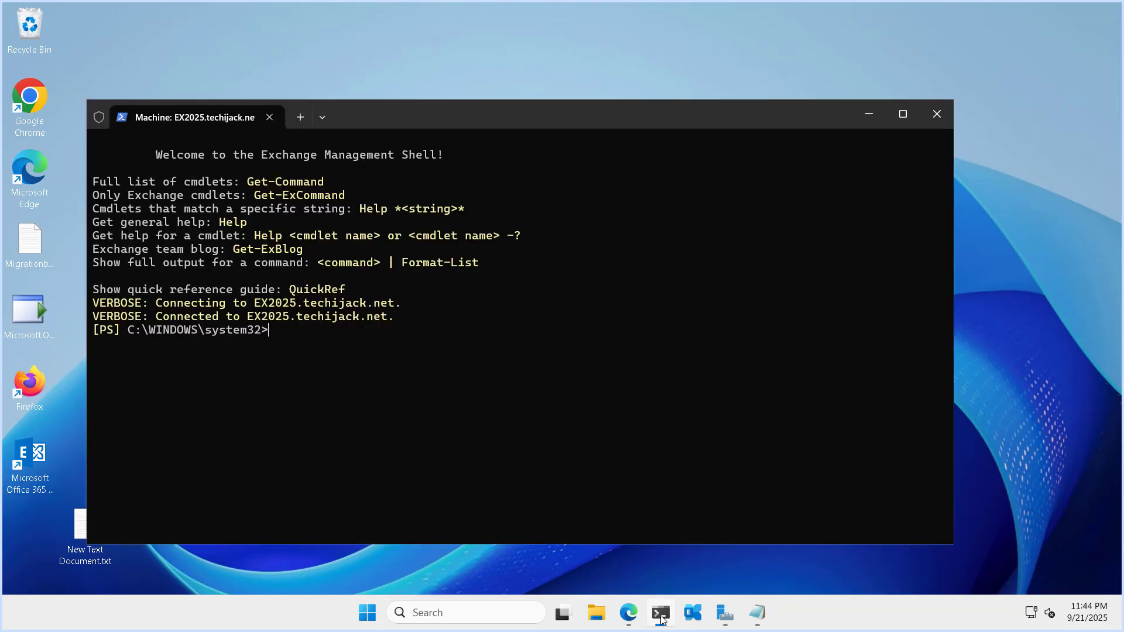
key(Return)
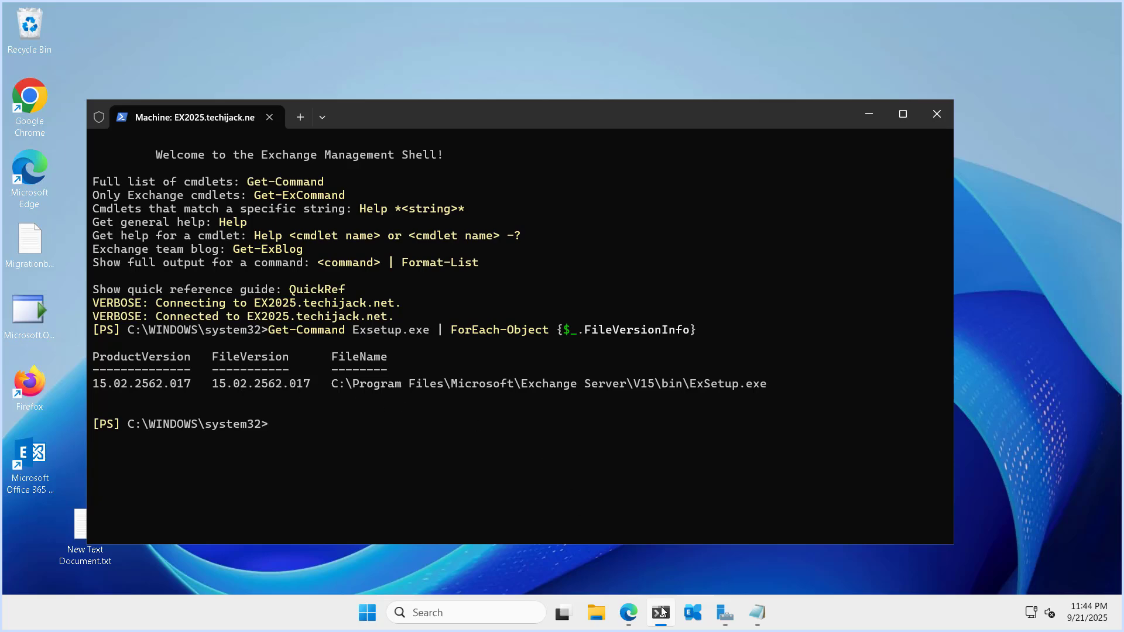
click(629, 614)
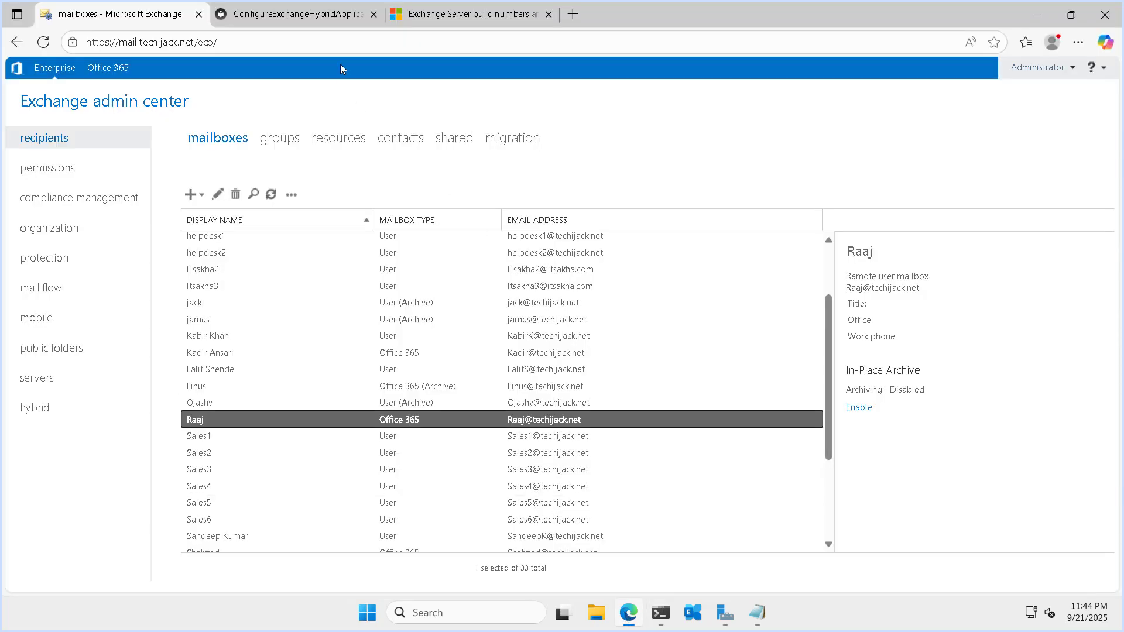
Highlight build 15.2.2562.17 as Exchange Server SE RTM in the build numbers table.
click(469, 14)
scroll(587, 290, up, 2)
drag(650, 284, 713, 284)
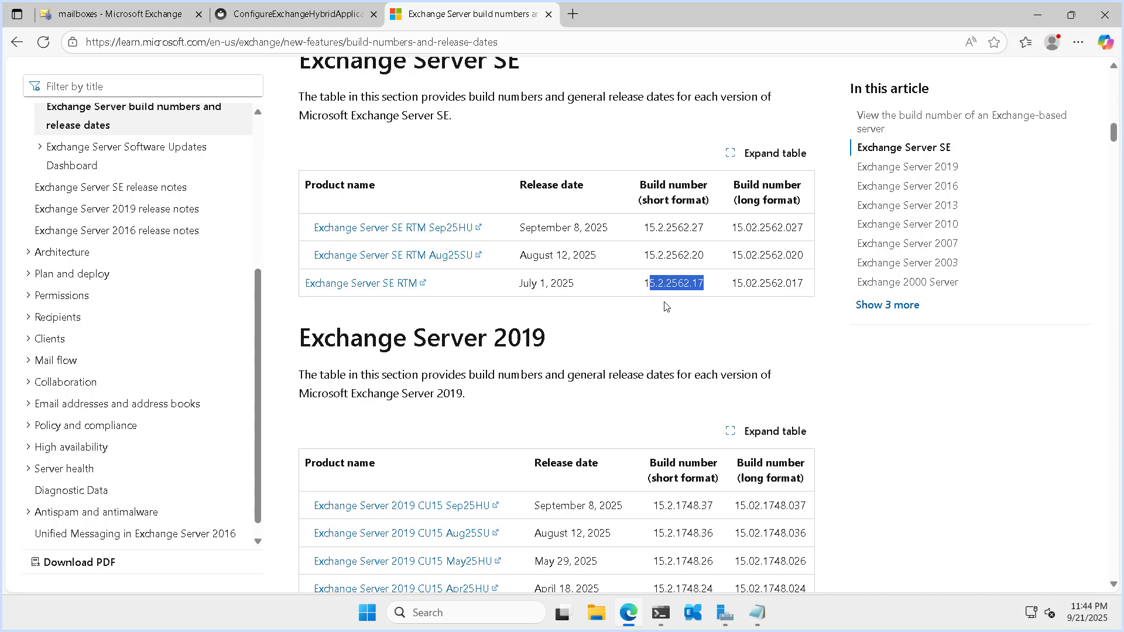
click(296, 17)
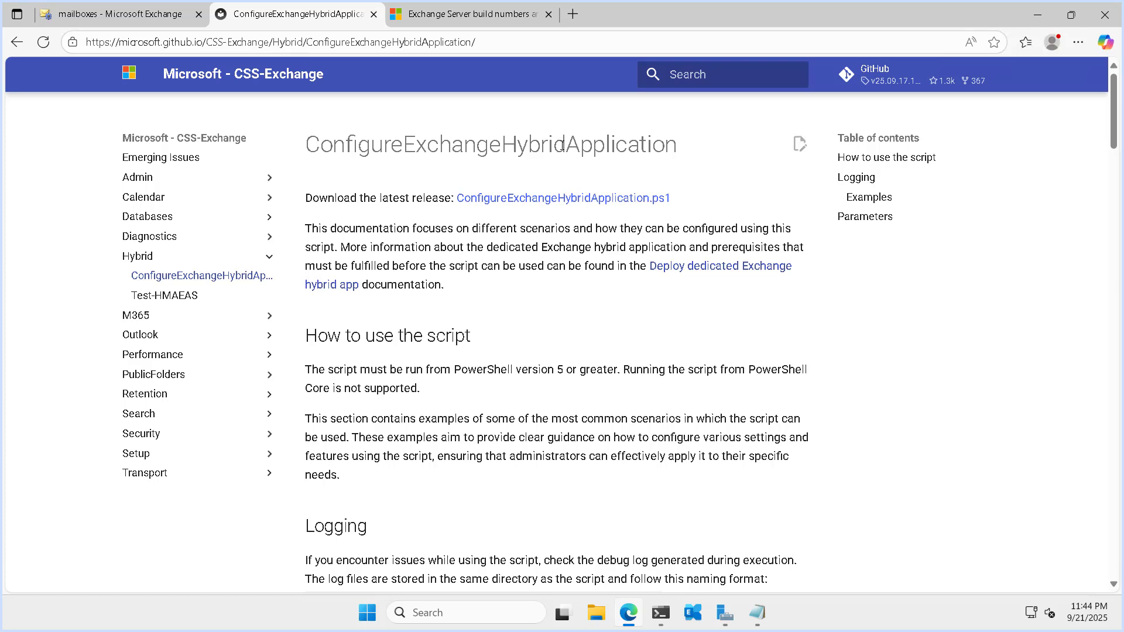
Download the latest ConfigureExchangeHybridApplication.ps1 and read through the first usage examples.
click(575, 202)
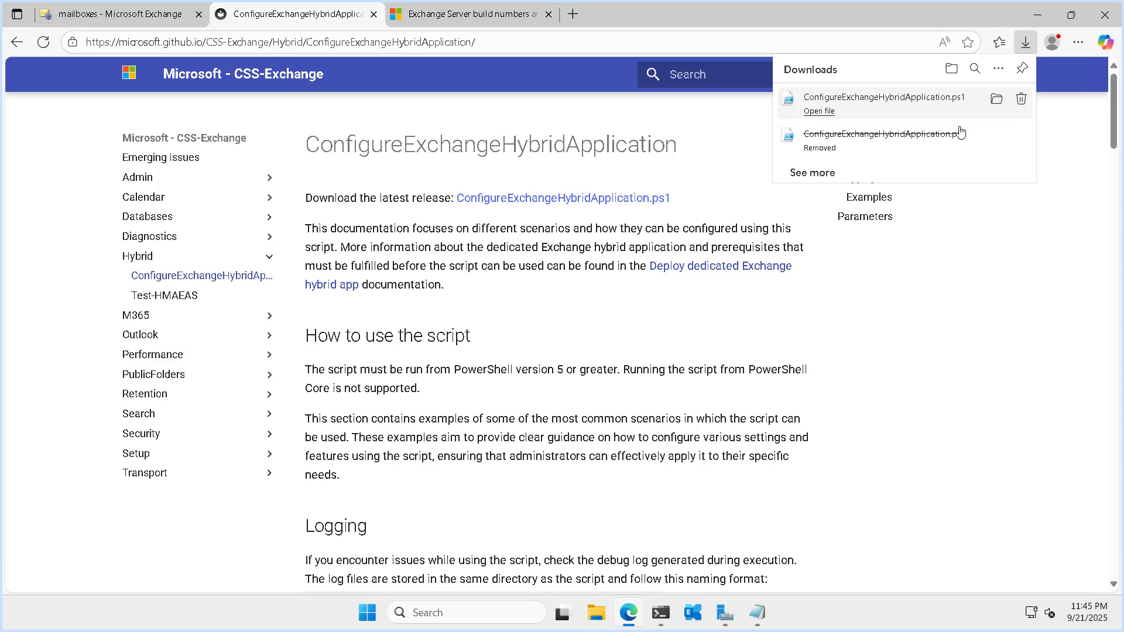
scroll(566, 353, down, 2)
scroll(566, 354, down, 2)
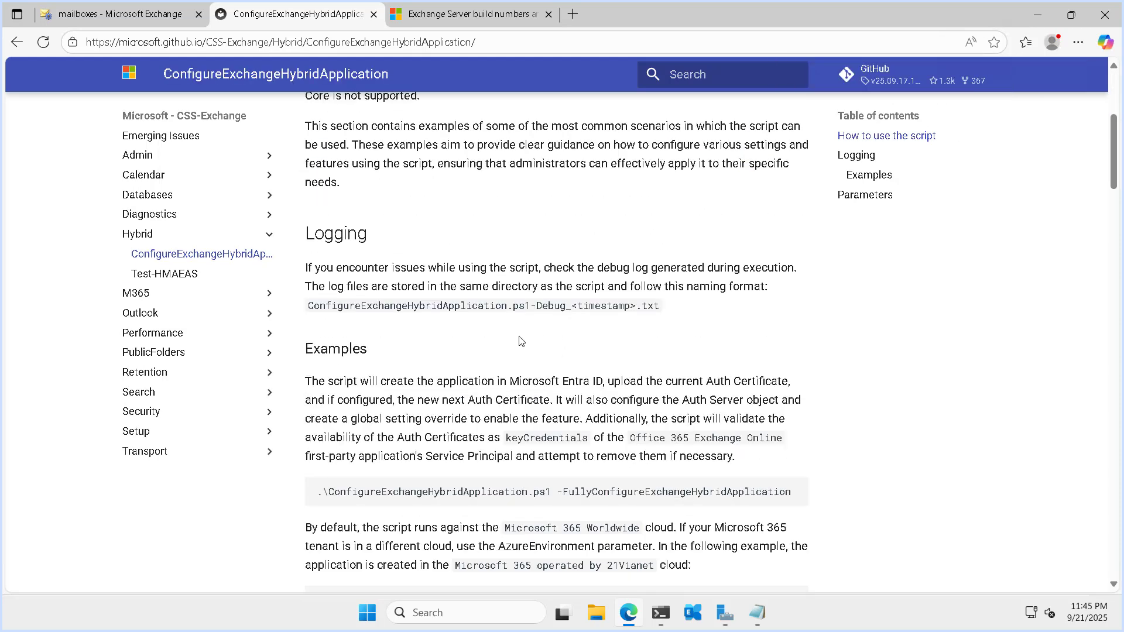
scroll(521, 341, down, 2)
scroll(501, 349, up, 1)
drag(562, 419, 780, 421)
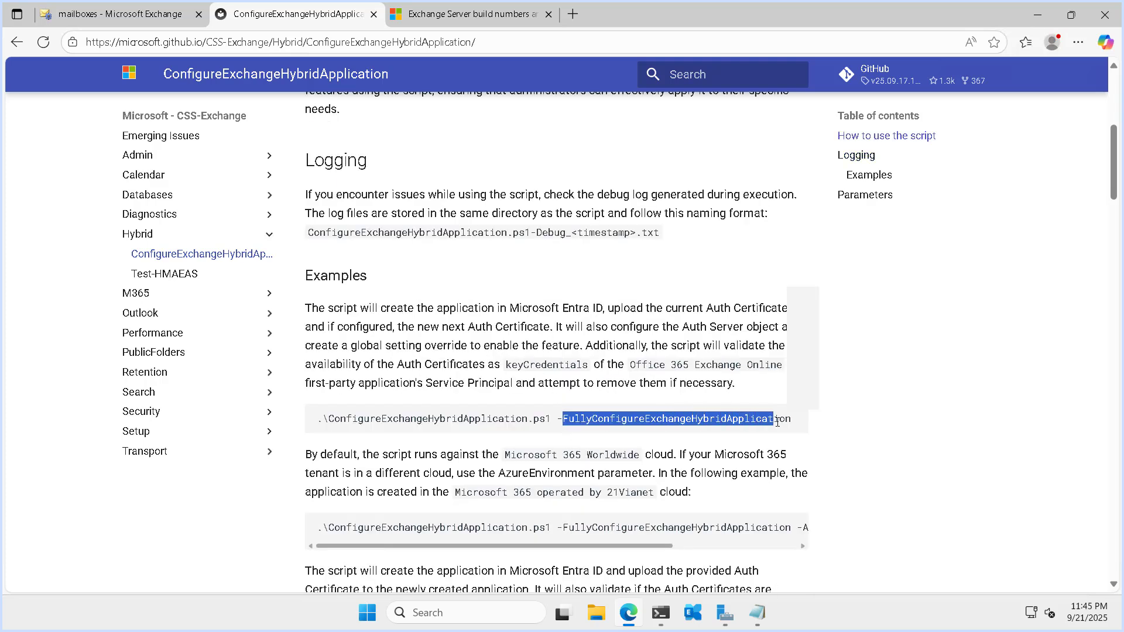
Highlight the UpdateCertificate, key-credential reset and DeleteApplication switches in the examples.
scroll(665, 278, down, 6)
drag(657, 283, 732, 283)
scroll(732, 283, down, 5)
drag(564, 442, 788, 442)
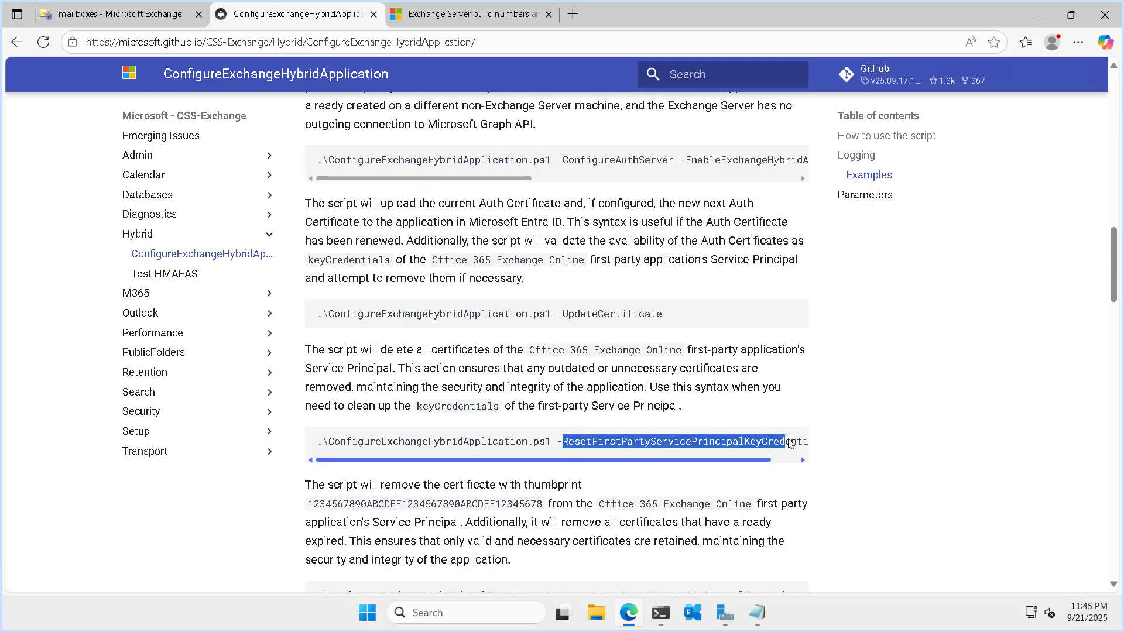
scroll(566, 363, down, 5)
drag(659, 361, 566, 364)
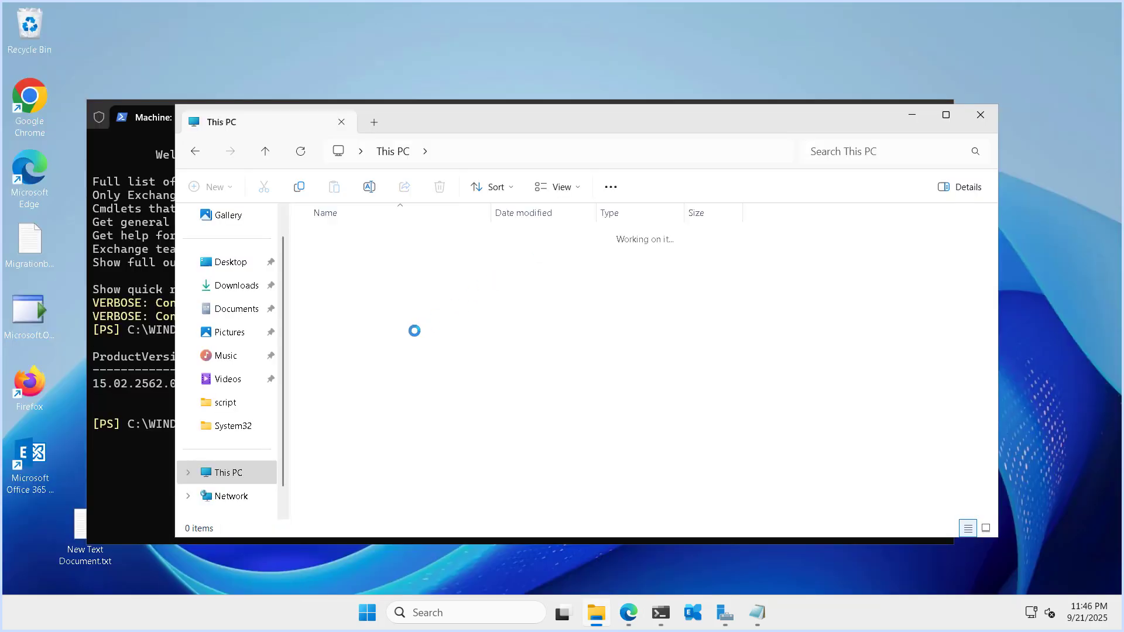
double_click(413, 336)
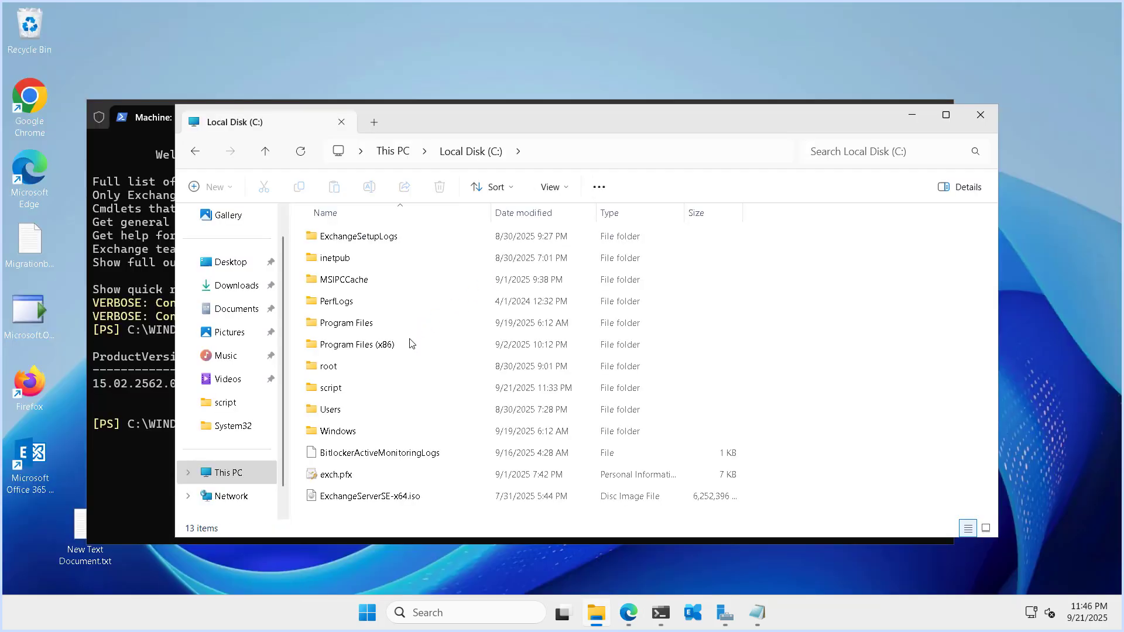
Locate ConfigureExchangeHybridApplication.ps1 (296 KB) in C:\script, then close File Explorer.
click(327, 392)
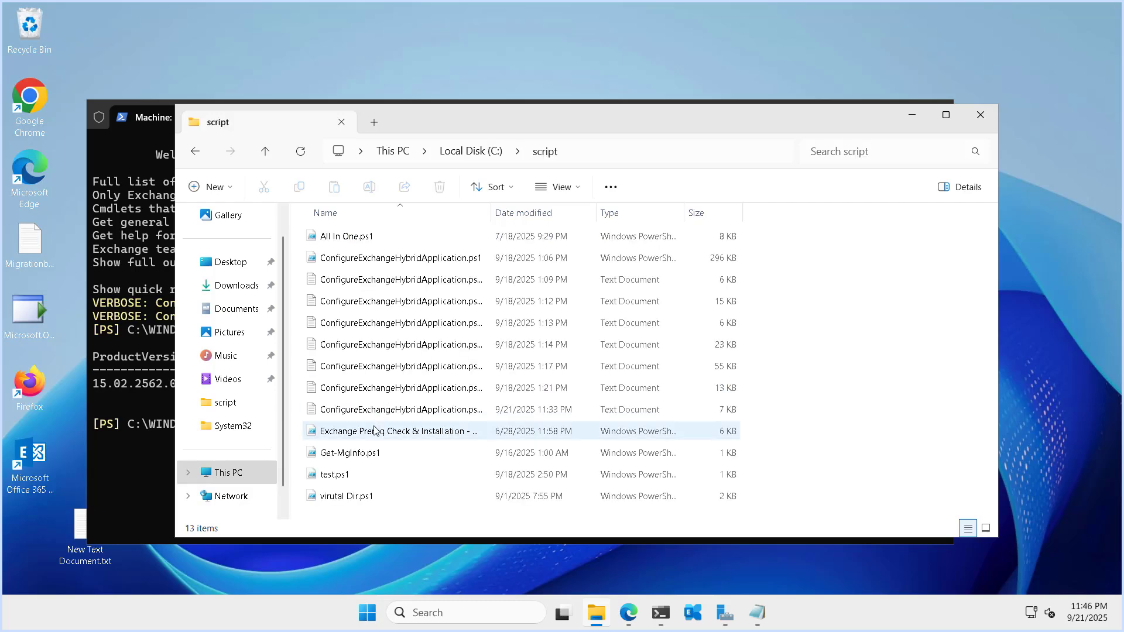
click(354, 257)
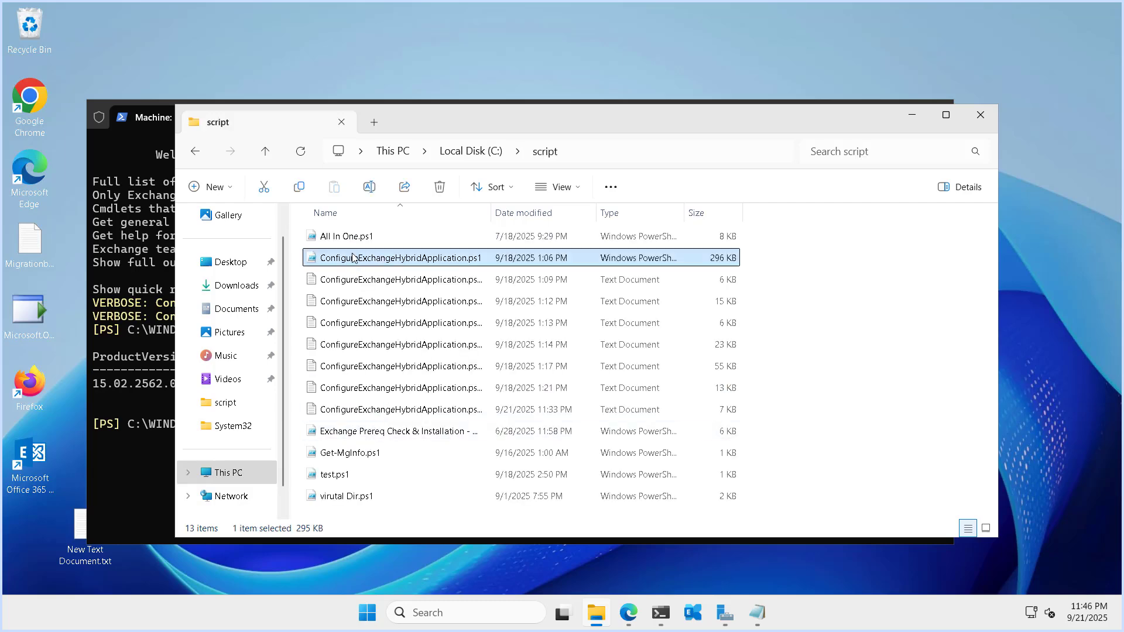
click(981, 114)
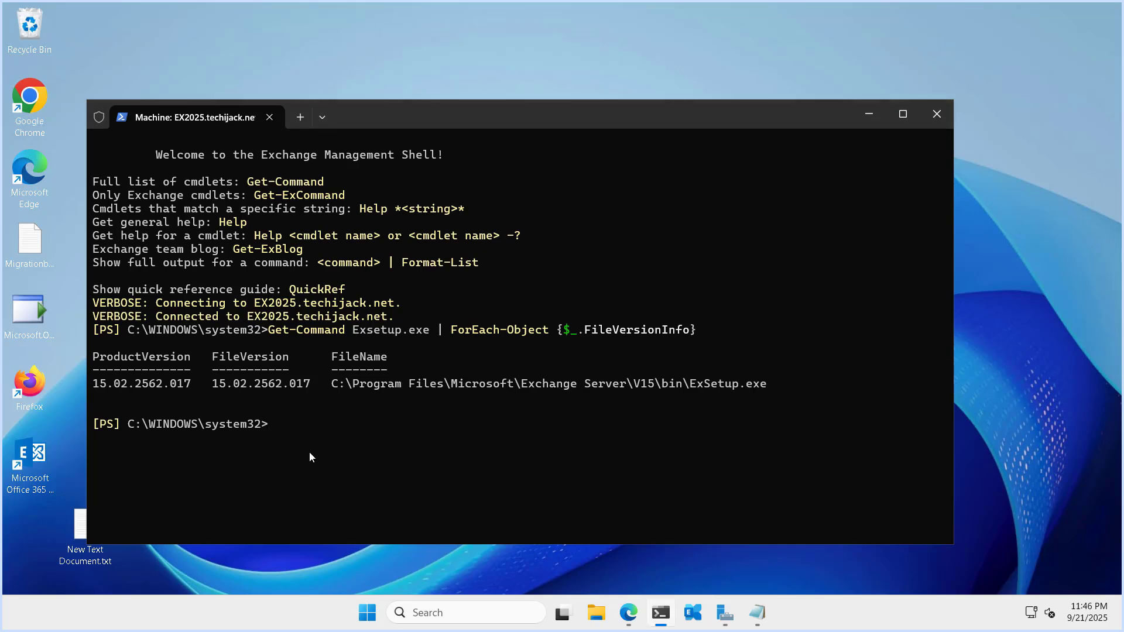
Test port 443 connectivity to login.microsoftonline.com and graph.microsoft.com with Test-NetConnection.
text(Test-NetConnection -ComputerName login.microsoftonline.com -Port 443)
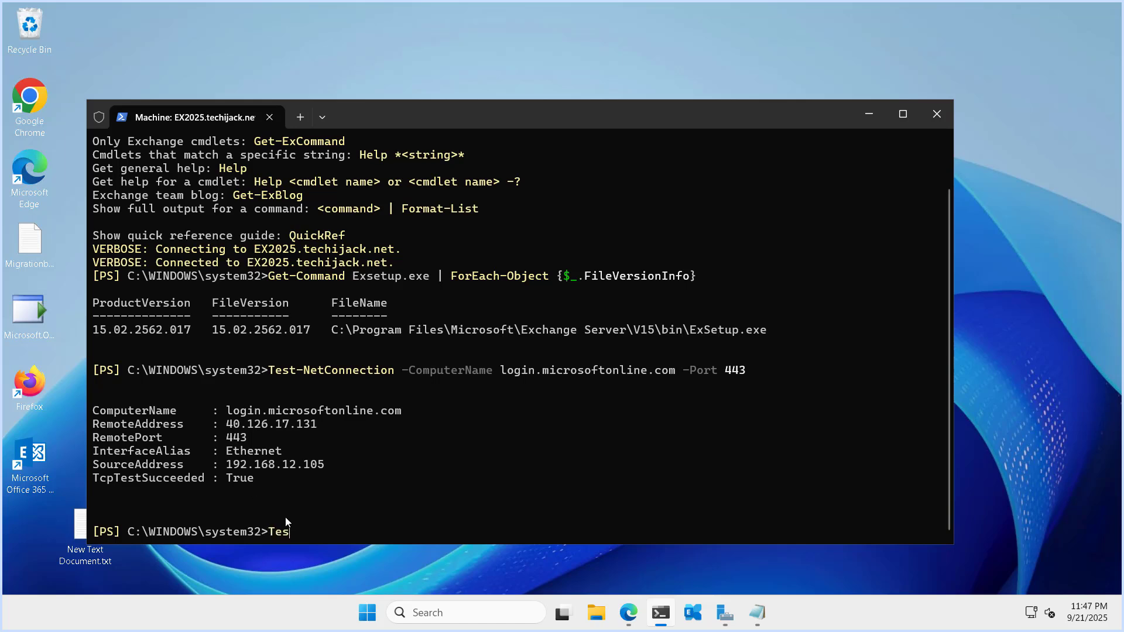
text(Test-NetConnection -ComputerName graph.microsoft.com -Port 443)
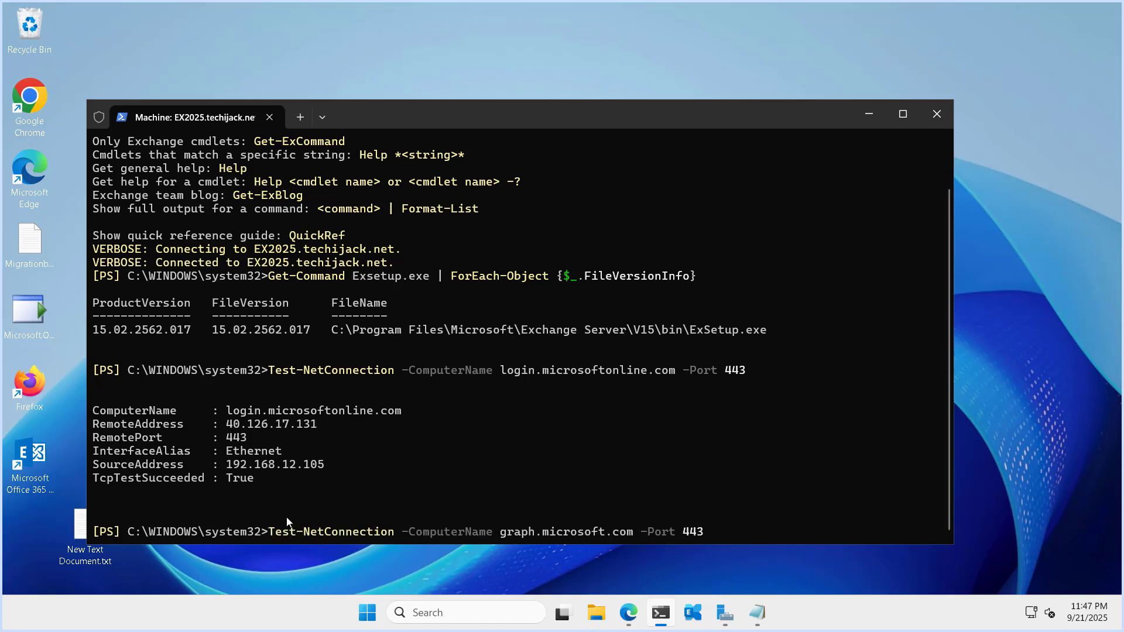
key(Return)
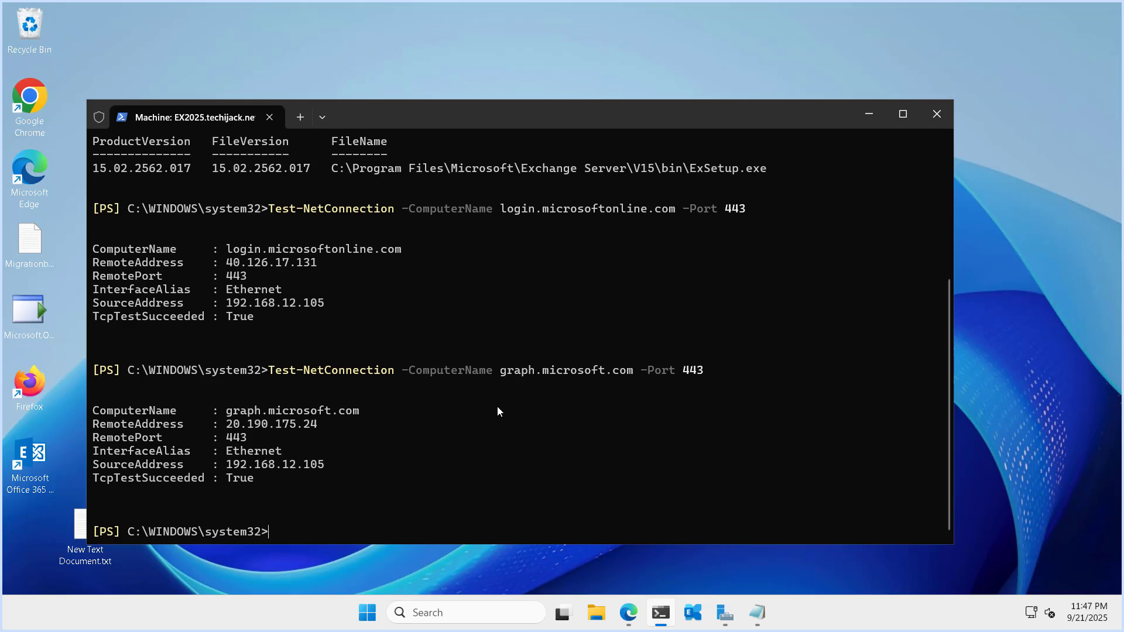
Move to C:\script, list it, and run .\ConfigureExchangeHybridApplication.ps1 without parameters.
text(cd\)
key(Return)
text(cd .\script\)
key(Return)
text(dir)
key(Return)
text(.\ConfigureExchangeHybridApplication.ps1)
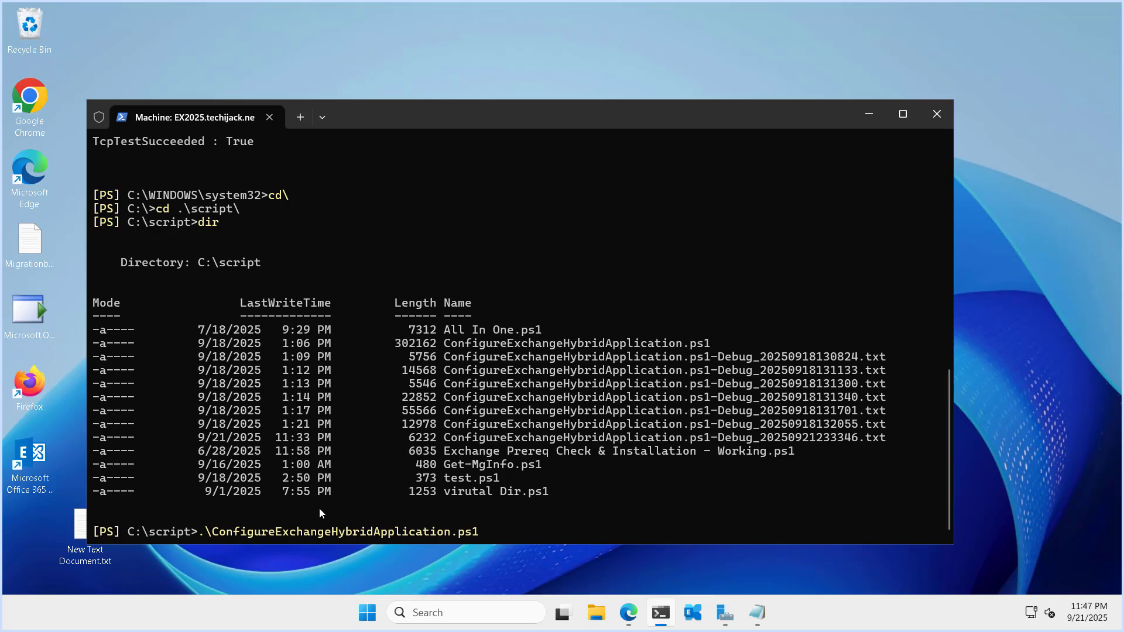
key(Return)
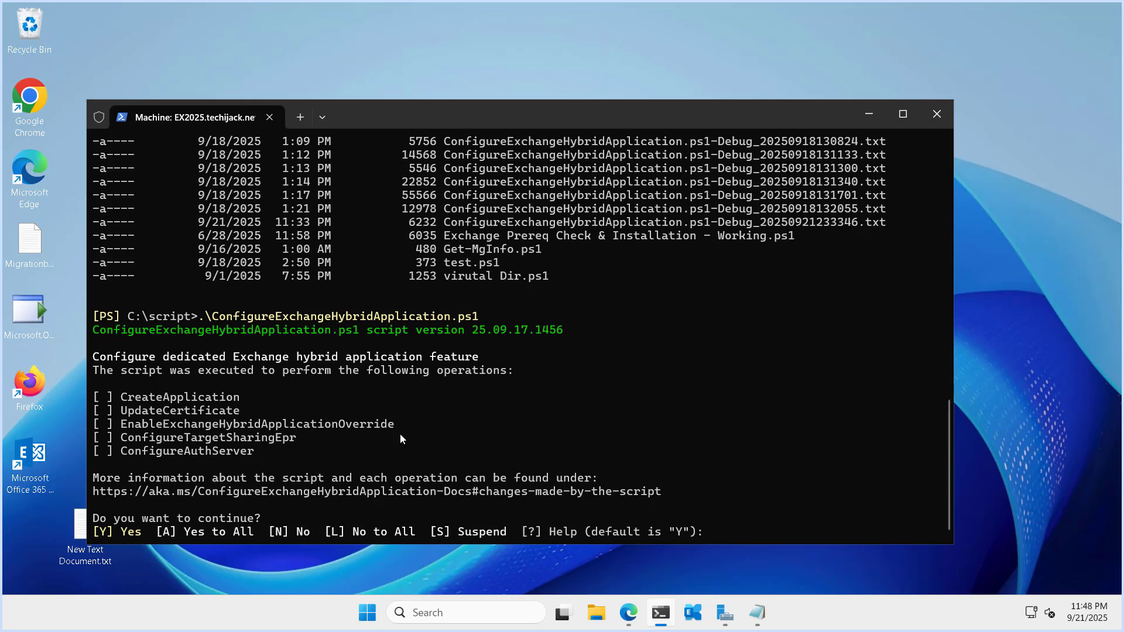
Answer L (No to All) to cancel the parameterless script run.
text(l)
key(Return)
key(Up)
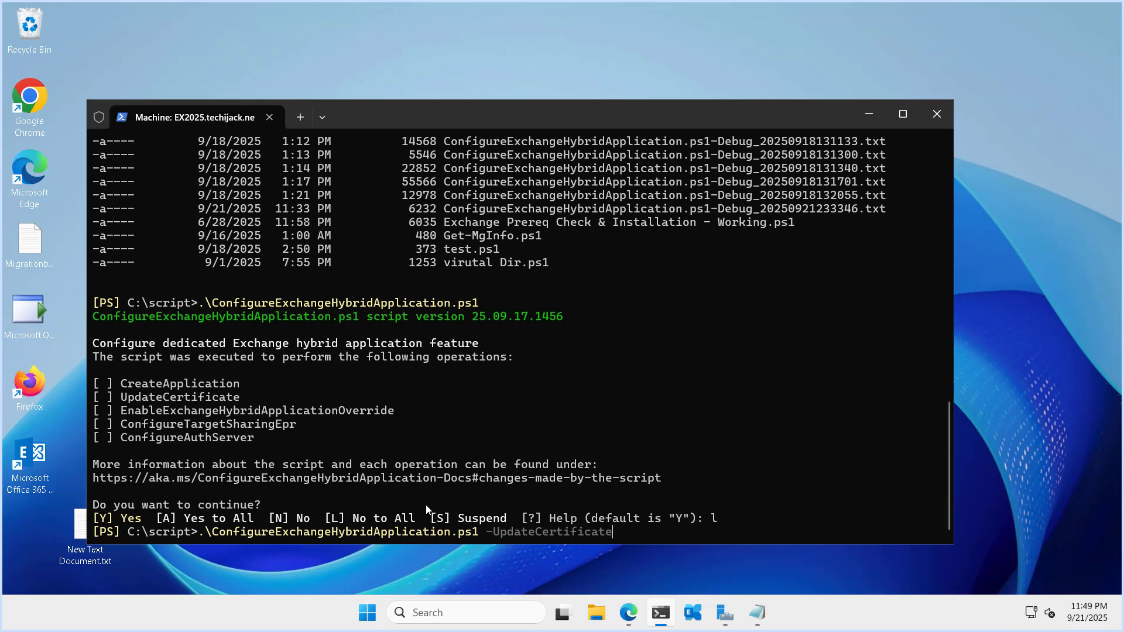
Replace the recalled command's parameter, cycling Tab completions, until '-full' is typed.
key(BackSpace)
key(BackSpace)
key(BackSpace)
key(BackSpace)
key(BackSpace)
key(BackSpace)
key(BackSpace)
key(BackSpace)
key(BackSpace)
key(BackSpace)
key(BackSpace)
key(BackSpace)
key(BackSpace)
key(BackSpace)
key(BackSpace)
key(BackSpace)
key(BackSpace)
text(d)
text(e)
key(Tab)
key(BackSpace)
key(BackSpace)
key(BackSpace)
key(BackSpace)
key(BackSpace)
key(BackSpace)
key(BackSpace)
key(BackSpace)
key(BackSpace)
key(BackSpace)
key(BackSpace)
key(BackSpace)
key(BackSpace)
key(BackSpace)
key(BackSpace)
key(BackSpace)
key(BackSpace)
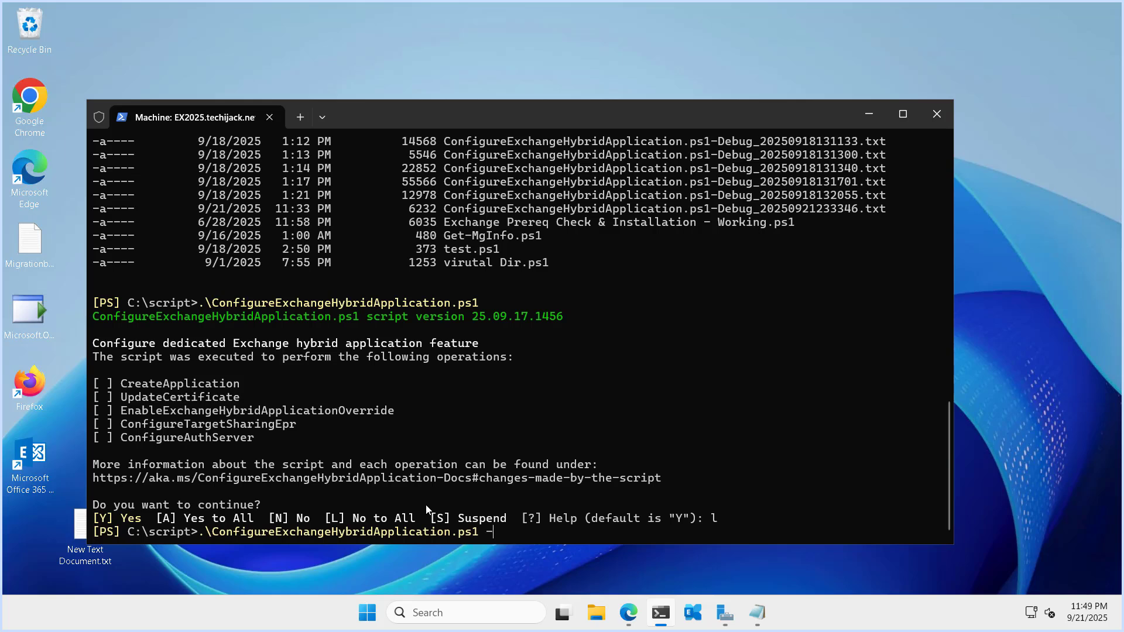
key(Tab)
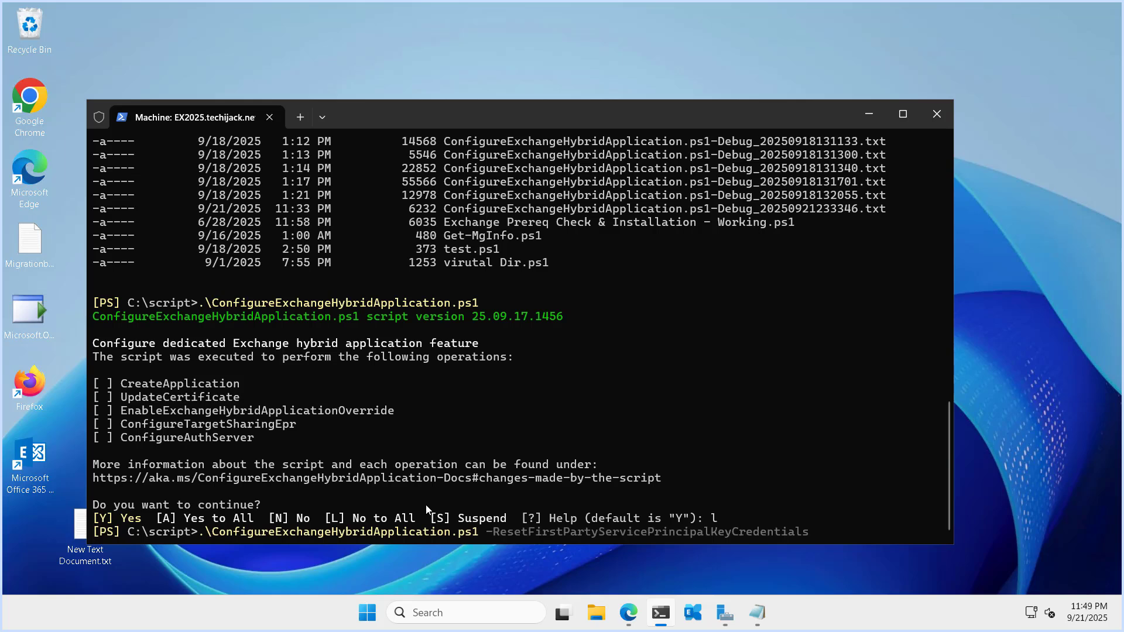
key(BackSpace)
key(BackSpace)
key(BackSpace)
key(BackSpace)
key(BackSpace)
key(BackSpace)
key(BackSpace)
key(BackSpace)
key(BackSpace)
key(BackSpace)
key(BackSpace)
key(BackSpace)
key(BackSpace)
key(BackSpace)
key(BackSpace)
key(BackSpace)
key(BackSpace)
key(BackSpace)
key(BackSpace)
key(BackSpace)
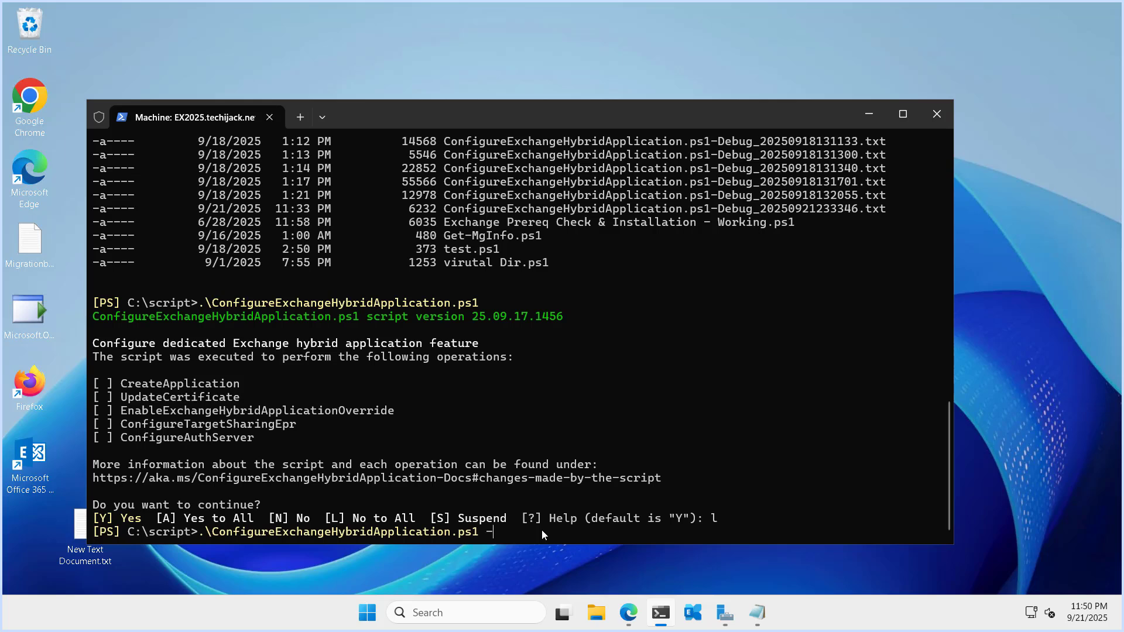
text(full)
Run the script with -FullyConfigureExchangeHybridApplication and approve all operations with A.
key(Tab)
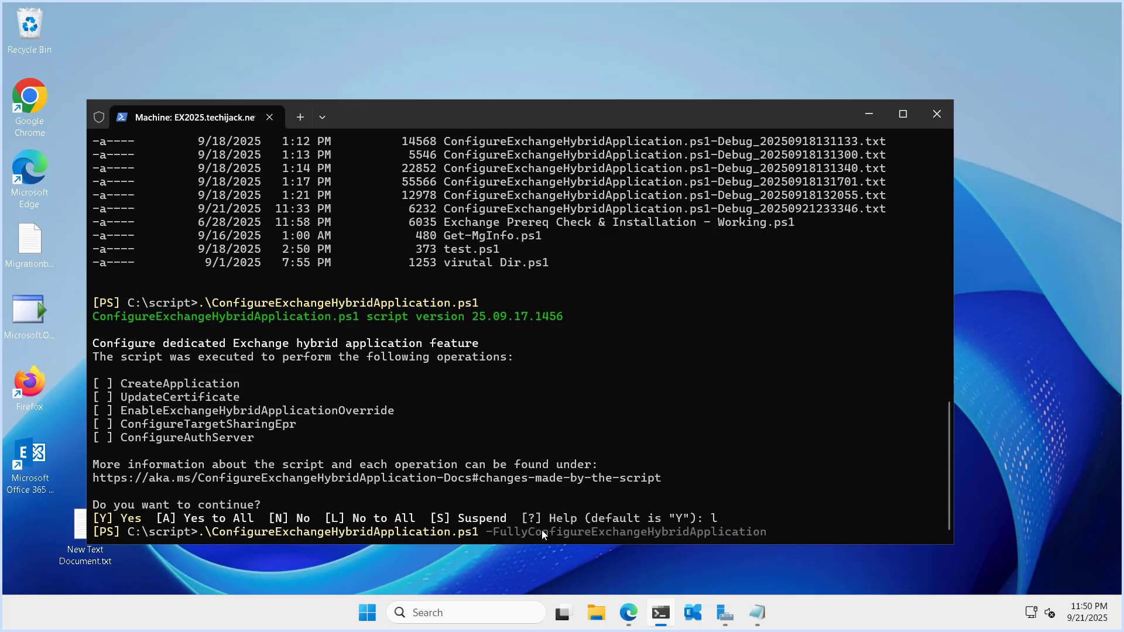
key(Return)
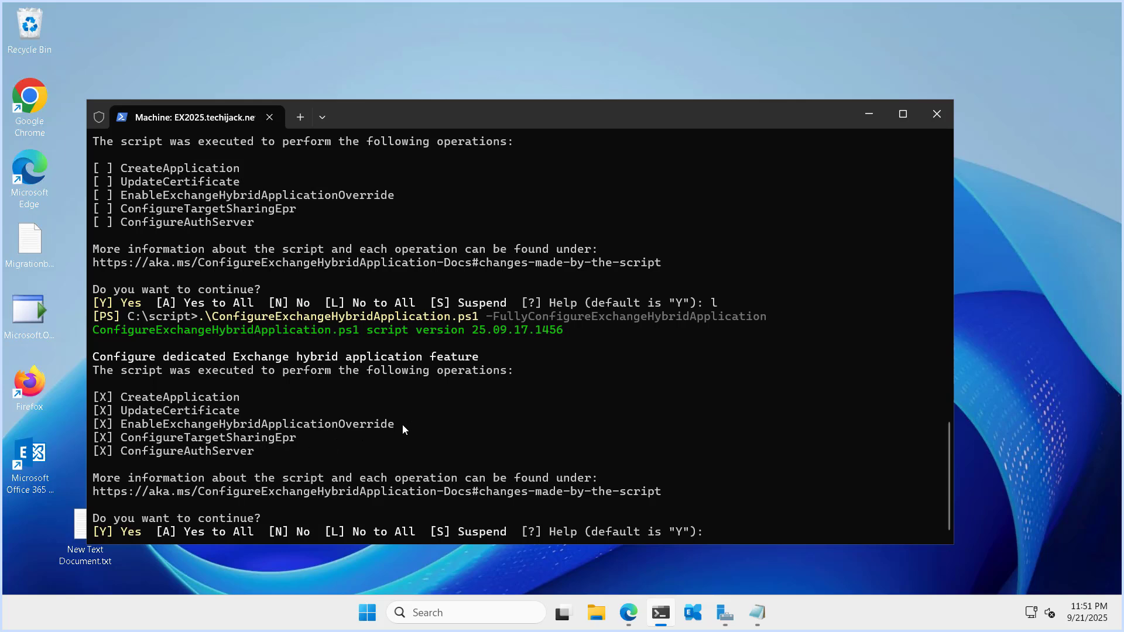
text(A)
key(Return)
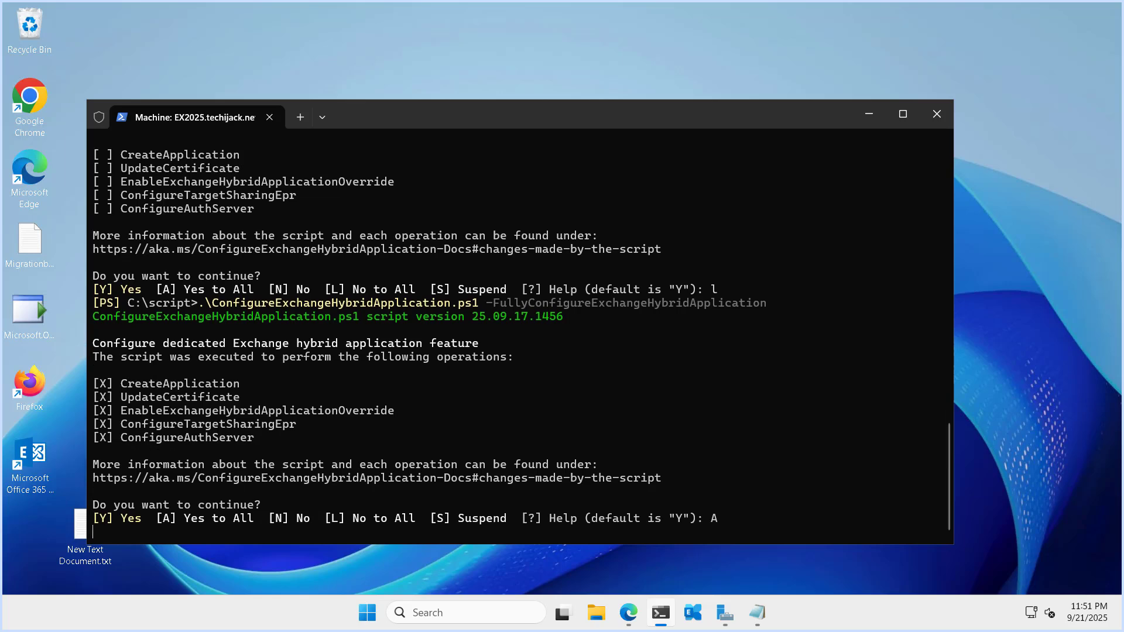
Finish the Microsoft sign-in with the already signed-in account and return to the shell.
key(Return)
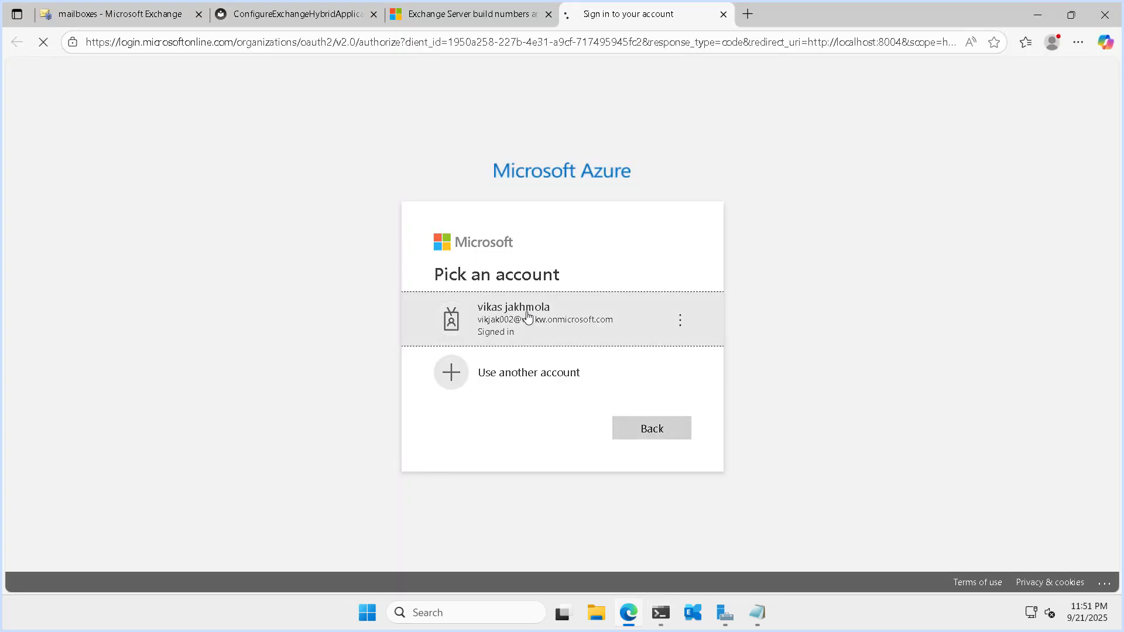
click(562, 319)
mouse_move(630, 612)
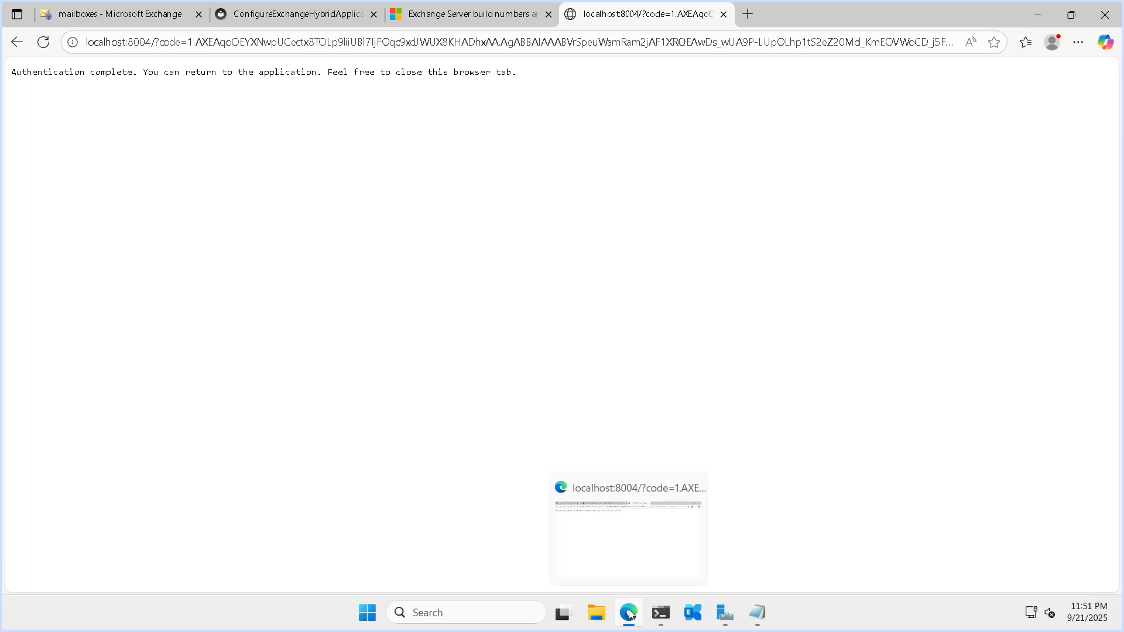
click(630, 614)
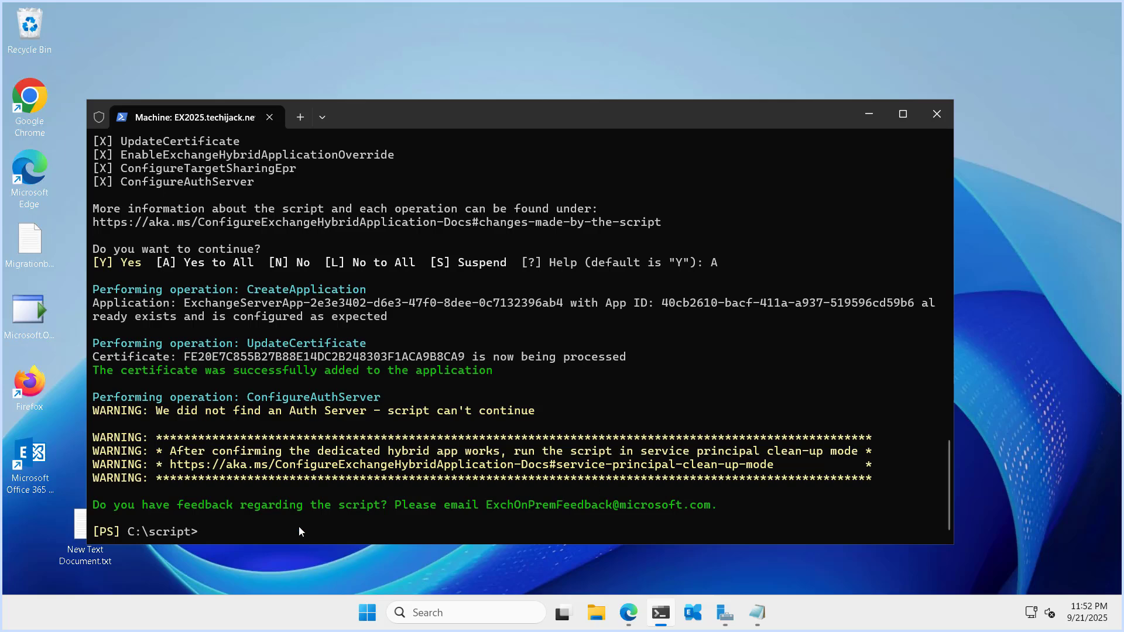
Run the script with -ResetFirstPartyServicePrincipalKeyCredentials, confirm with Y, and complete sign-in.
text(.\ConfigureExchangeHybridApplication.ps1)
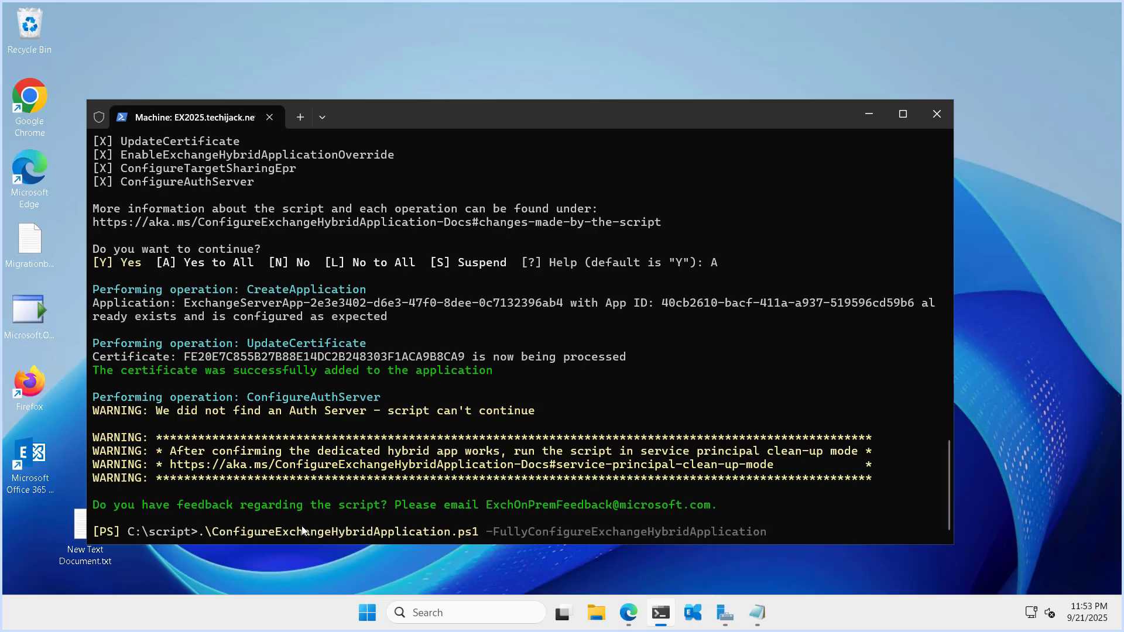
key(ctrl+v)
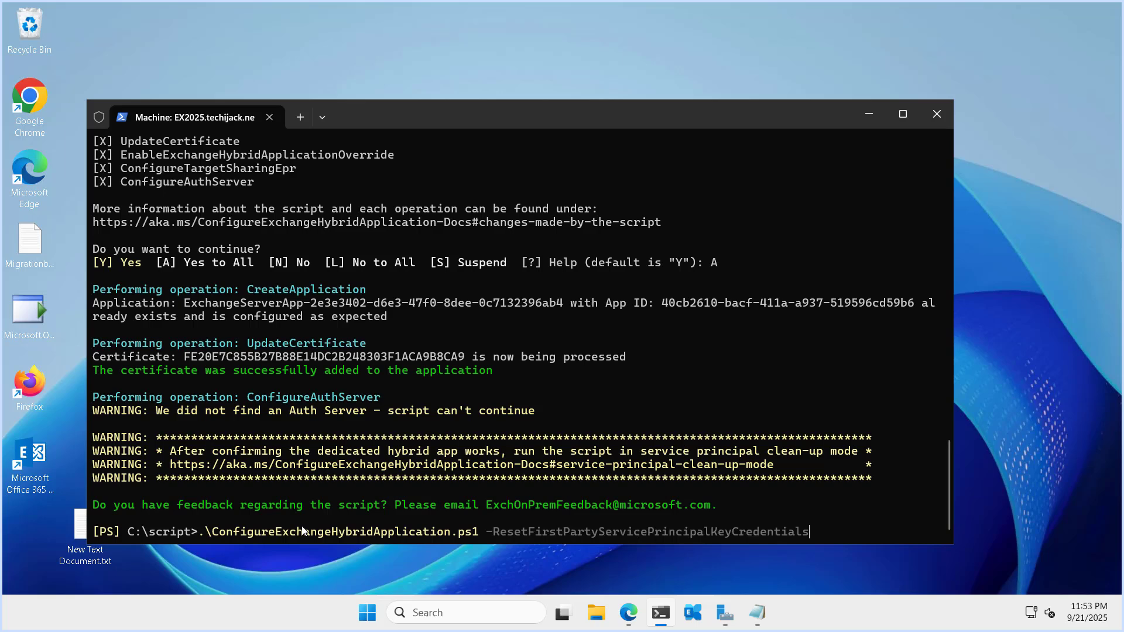
key(Return)
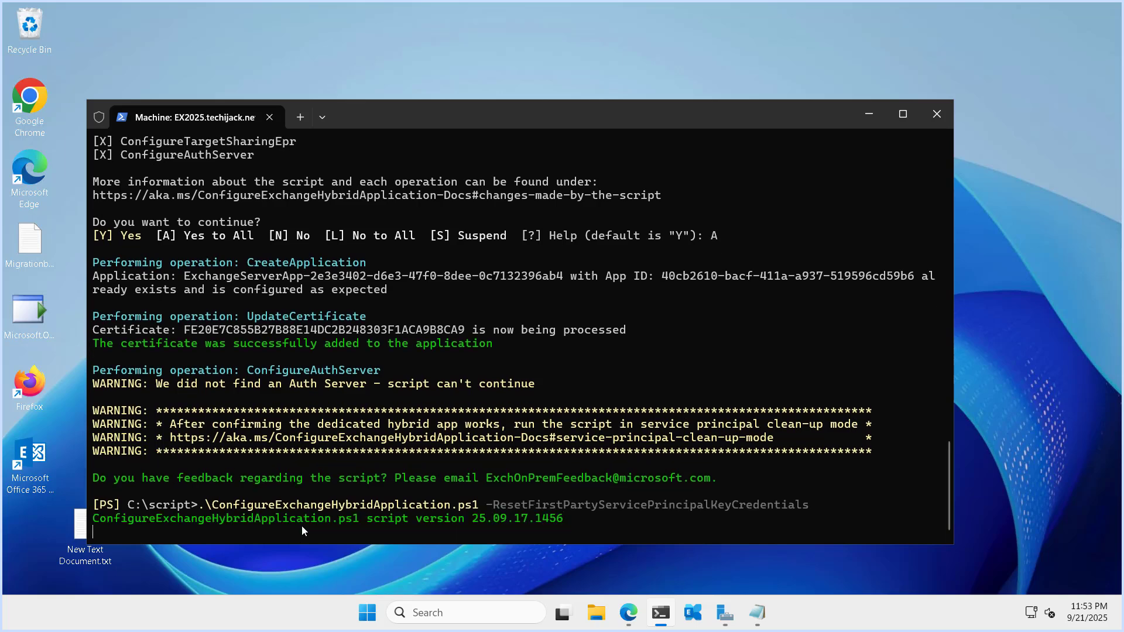
text(y)
key(Return)
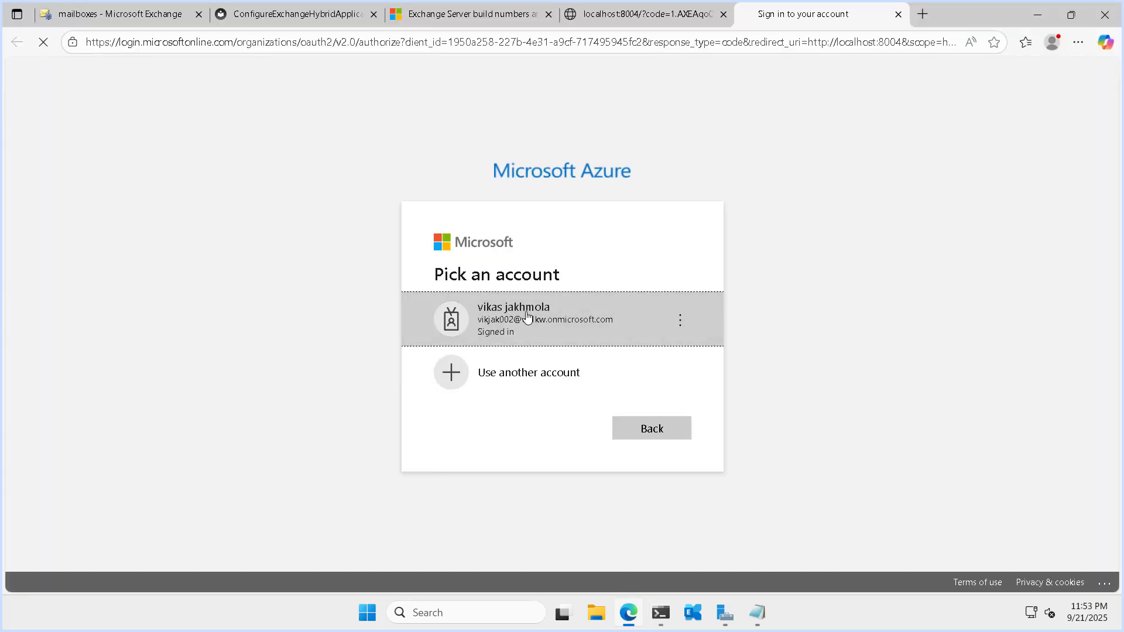
click(510, 319)
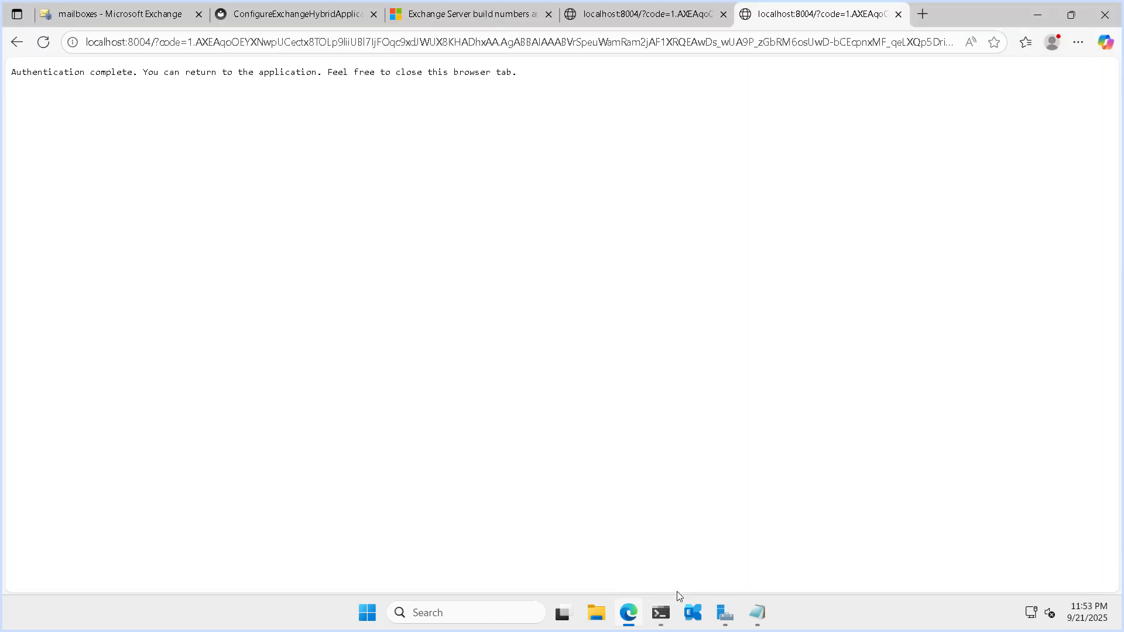
click(661, 613)
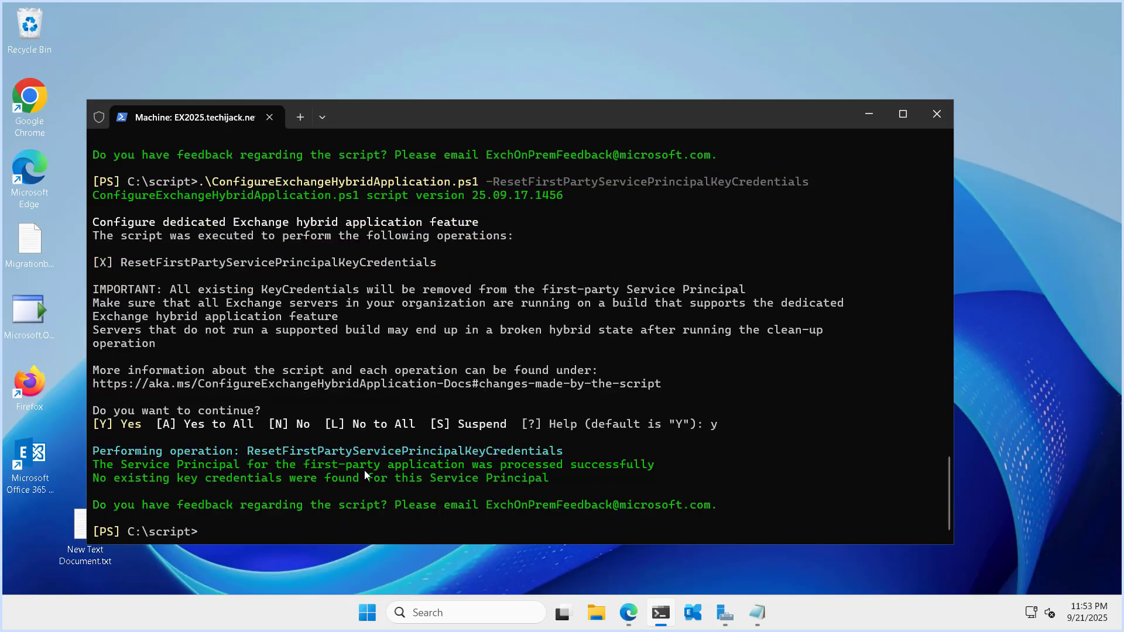